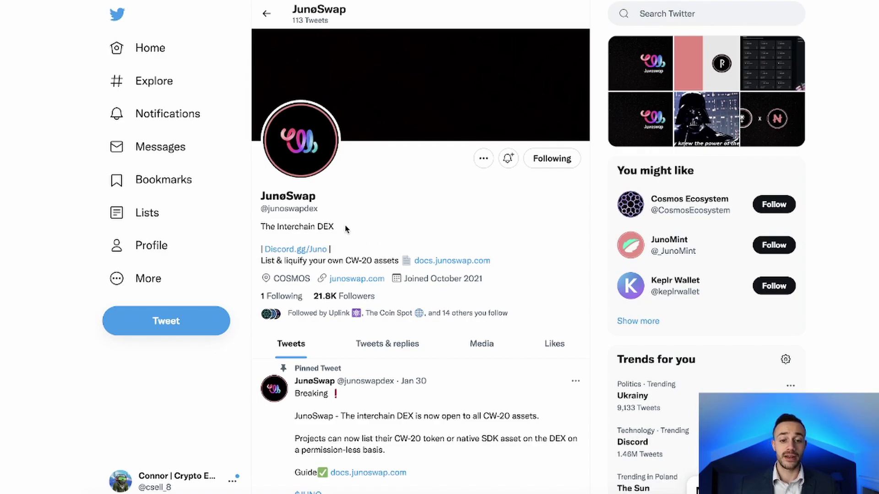
- Read through the JunøSwap Twitter profile's posts on CW-20 listings, Proposal #14 incentives, and the $RAW snapshots and fairdrops
{"action": "scroll", "coordinate": [345, 227], "scroll_direction": "down", "scroll_amount": 3}
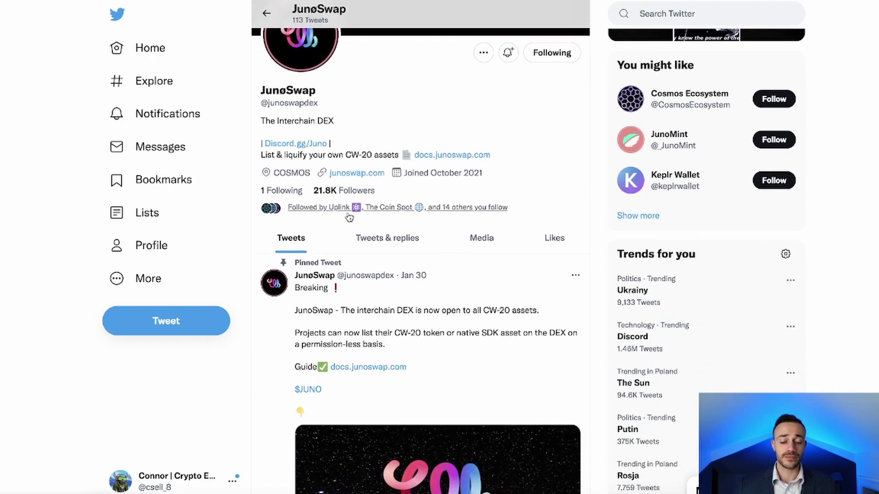
{"action": "scroll", "coordinate": [347, 215], "scroll_direction": "down", "scroll_amount": 2}
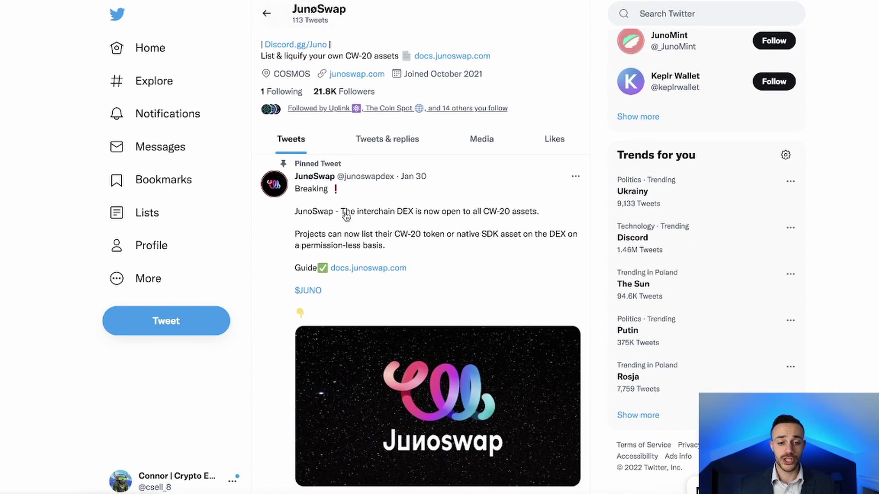
{"action": "scroll", "coordinate": [335, 224], "scroll_direction": "down", "scroll_amount": 10}
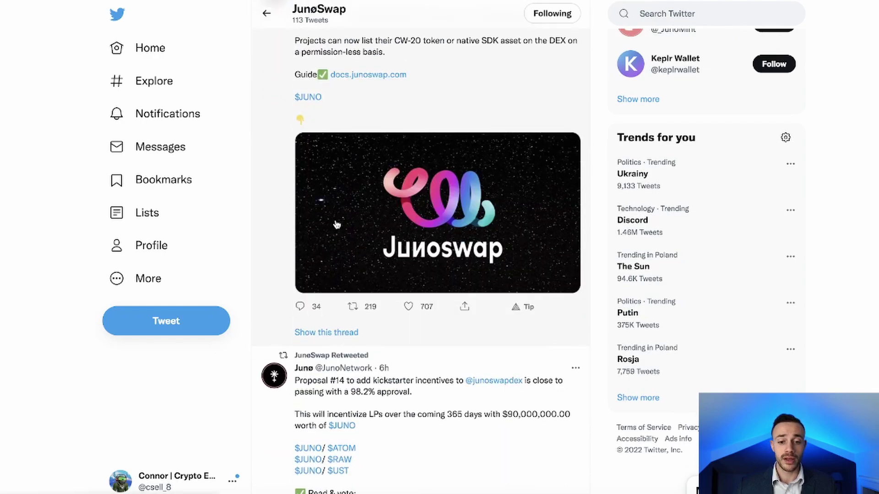
{"action": "scroll", "coordinate": [337, 224], "scroll_direction": "down", "scroll_amount": 2}
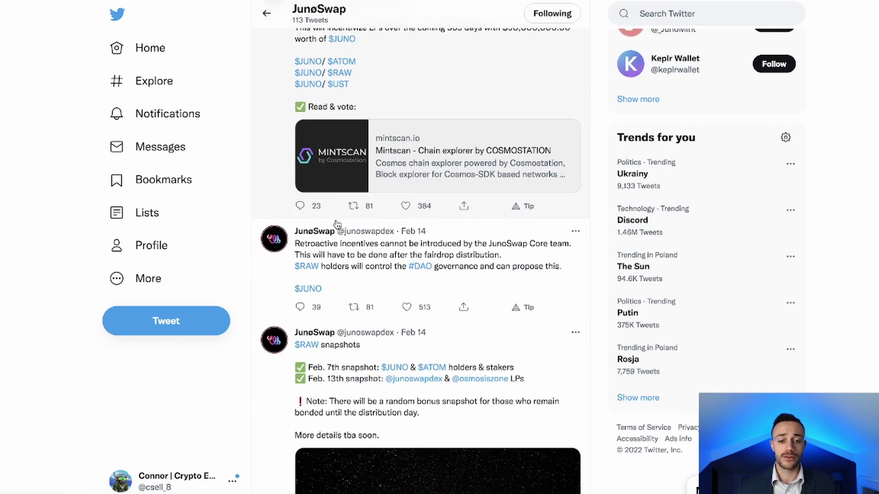
{"action": "scroll", "coordinate": [337, 224], "scroll_direction": "down", "scroll_amount": 4}
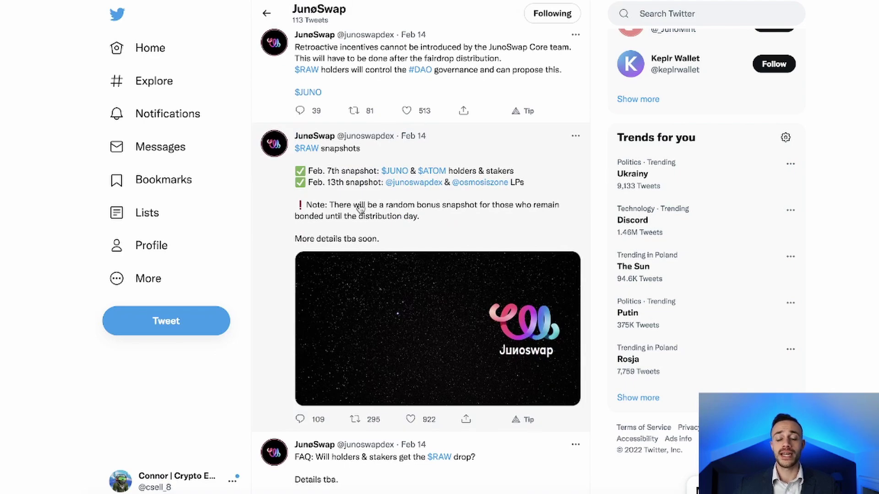
{"action": "scroll", "coordinate": [355, 200], "scroll_direction": "down", "scroll_amount": 1}
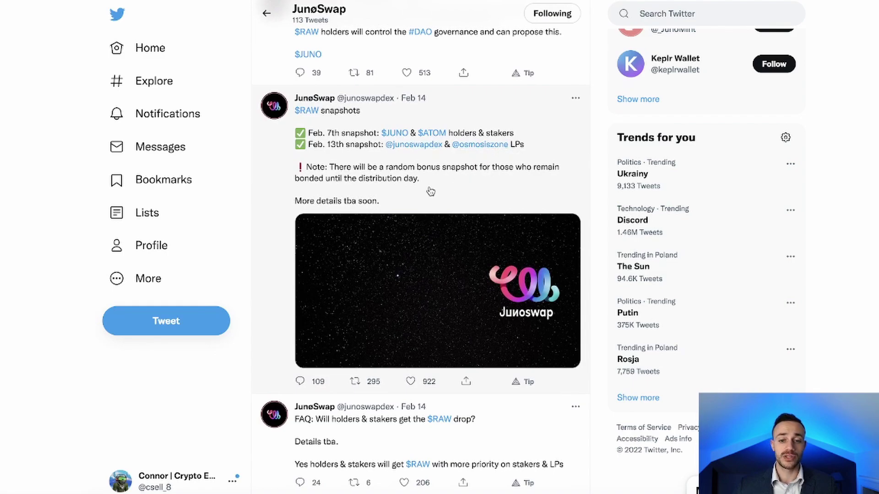
{"action": "scroll", "coordinate": [430, 191], "scroll_direction": "down", "scroll_amount": 3}
{"action": "scroll", "coordinate": [429, 190], "scroll_direction": "down", "scroll_amount": 4}
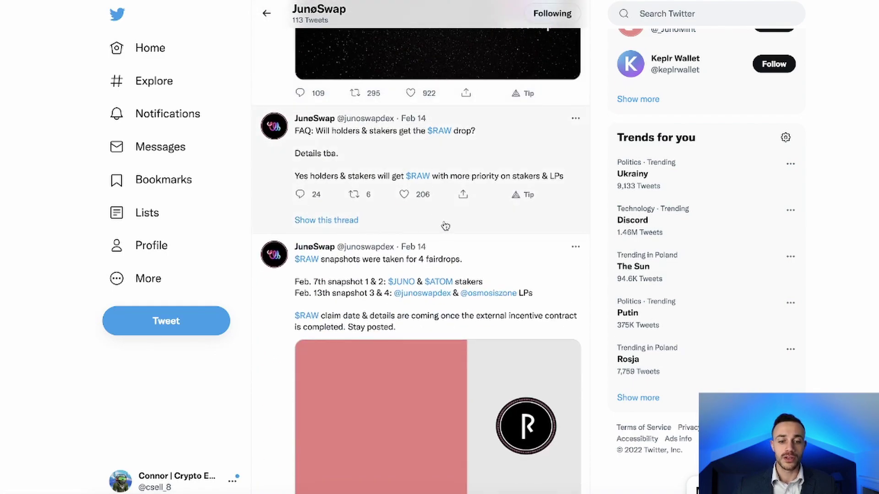
{"action": "scroll", "coordinate": [349, 247], "scroll_direction": "down", "scroll_amount": 1}
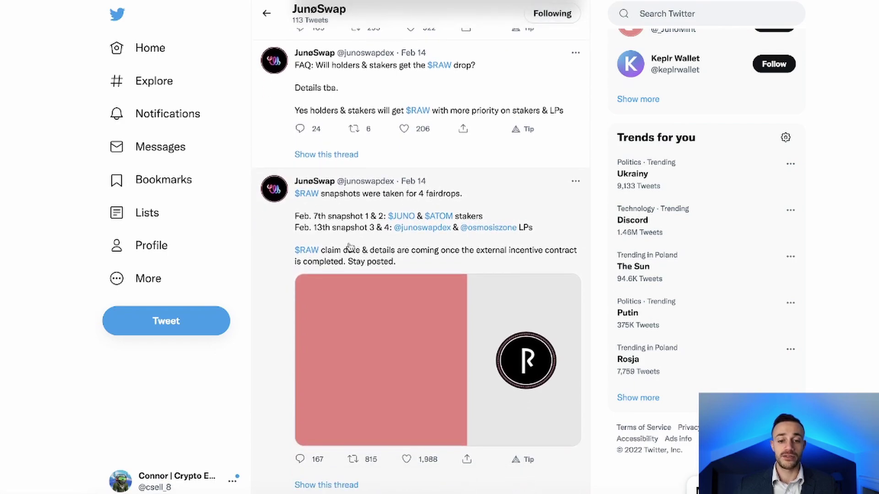
{"action": "scroll", "coordinate": [347, 242], "scroll_direction": "down", "scroll_amount": 2}
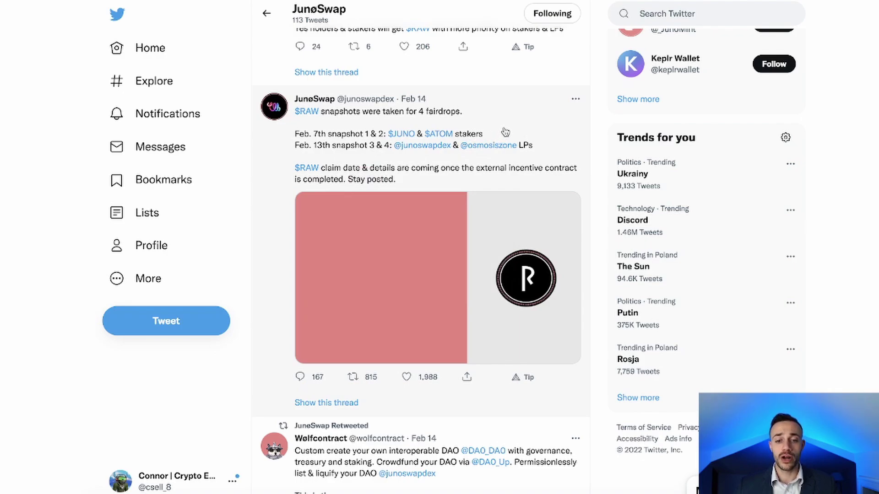
{"action": "scroll", "coordinate": [505, 132], "scroll_direction": "down", "scroll_amount": 1}
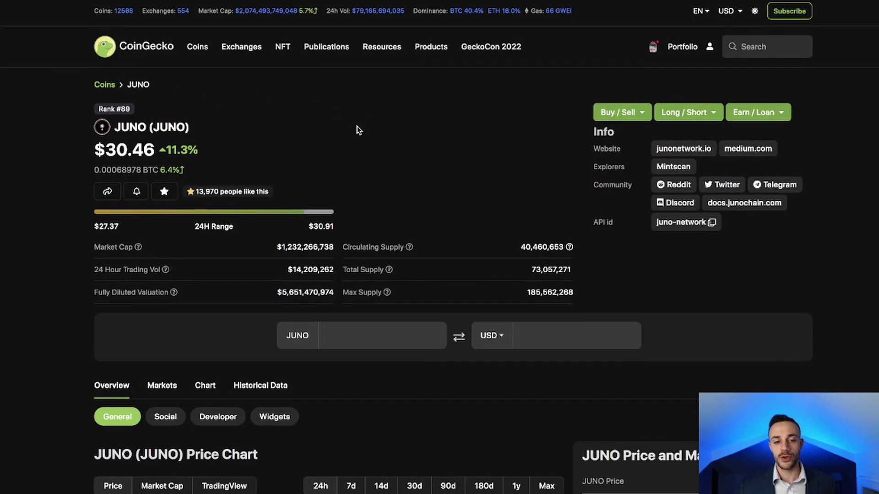
- On the JUNO page in CoinGecko, check the spot markets for exchanges that trade the coin and return to the overview
{"action": "scroll", "coordinate": [261, 190], "scroll_direction": "down", "scroll_amount": 5}
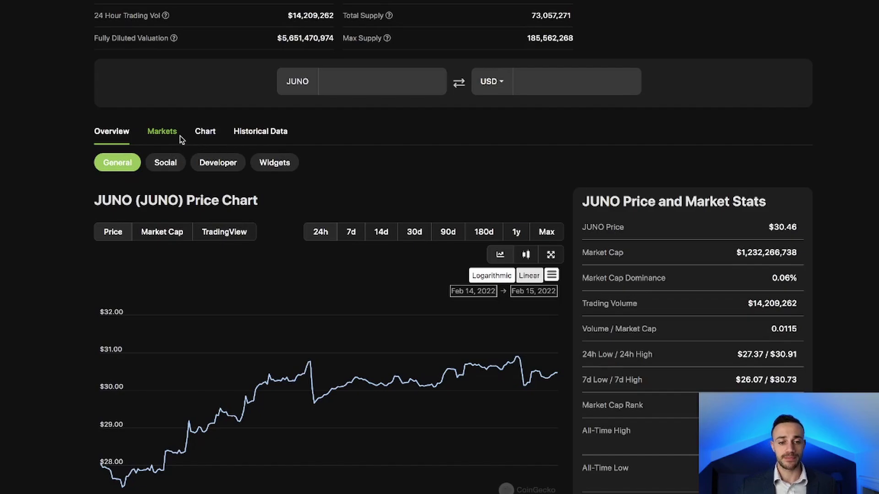
{"action": "left_click", "coordinate": [173, 133]}
{"action": "scroll", "coordinate": [248, 210], "scroll_direction": "down", "scroll_amount": 1}
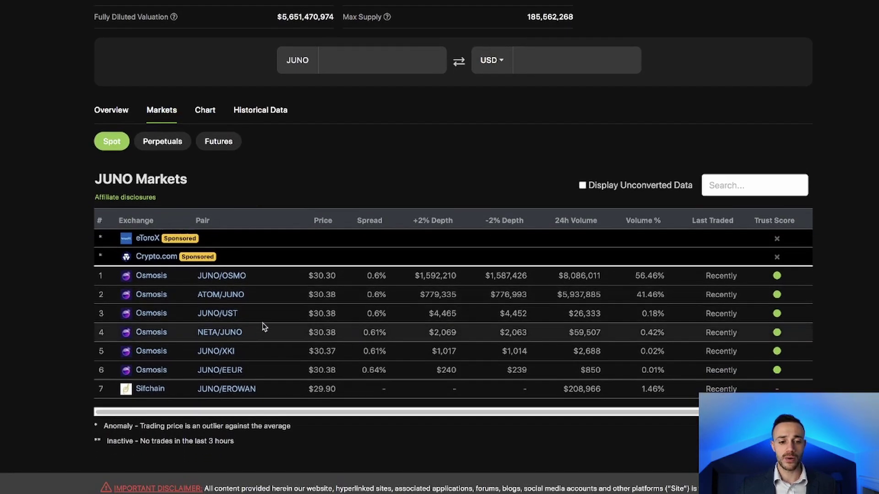
{"action": "scroll", "coordinate": [256, 248], "scroll_direction": "up", "scroll_amount": 1}
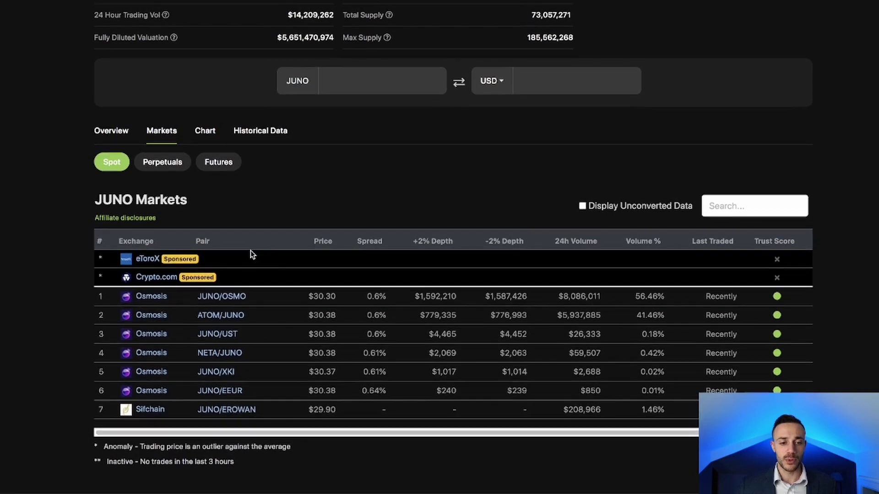
{"action": "left_click", "coordinate": [111, 130]}
{"action": "scroll", "coordinate": [8, 165], "scroll_direction": "up", "scroll_amount": 5}
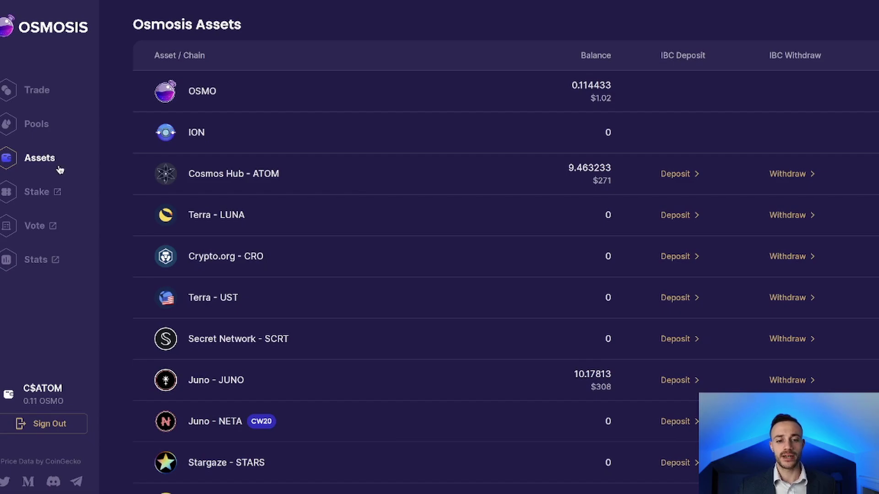
- Open the IBC deposit form for Cosmos Hub - ATOM on Osmosis, review it and close it
{"action": "left_click", "coordinate": [673, 176]}
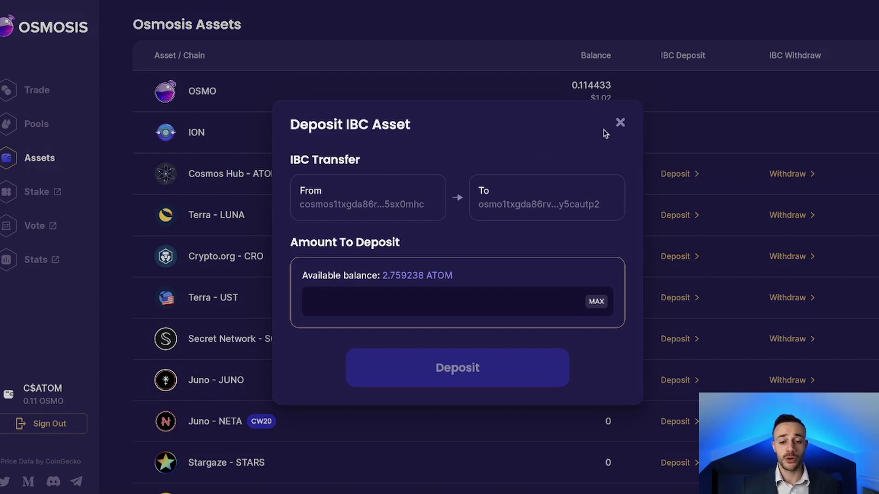
{"action": "left_click", "coordinate": [621, 123]}
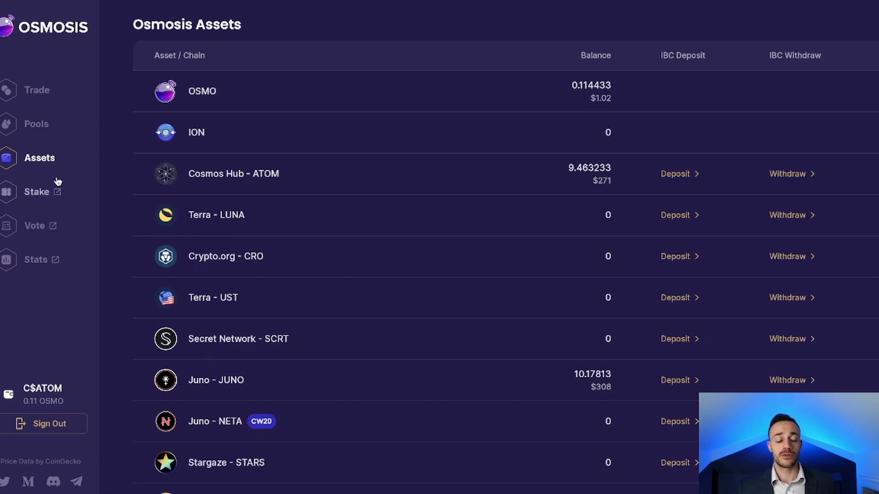
- Try to swap 5 ATOM for JUNO on Osmosis
{"action": "left_click", "coordinate": [34, 93]}
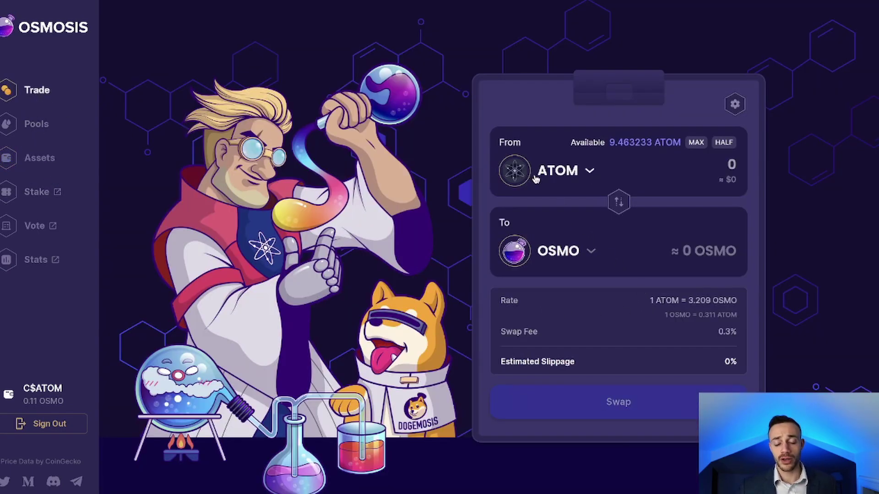
{"action": "left_click", "coordinate": [568, 250]}
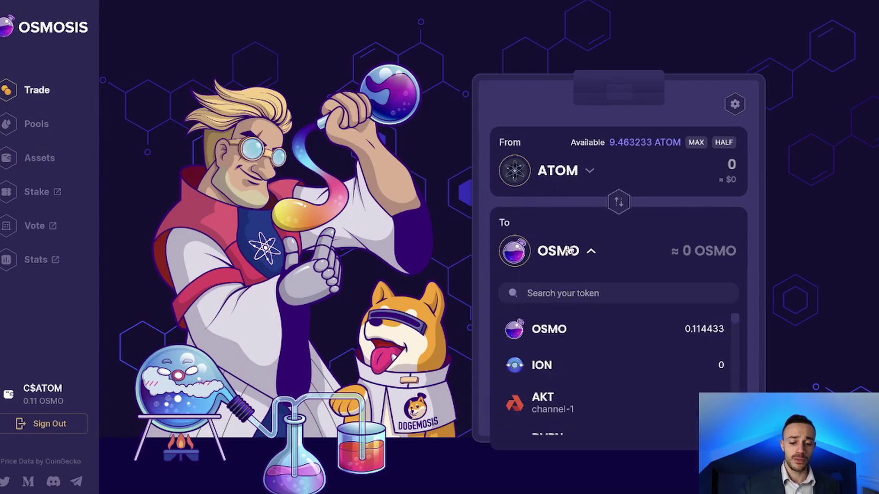
{"action": "type", "text": "juno"}
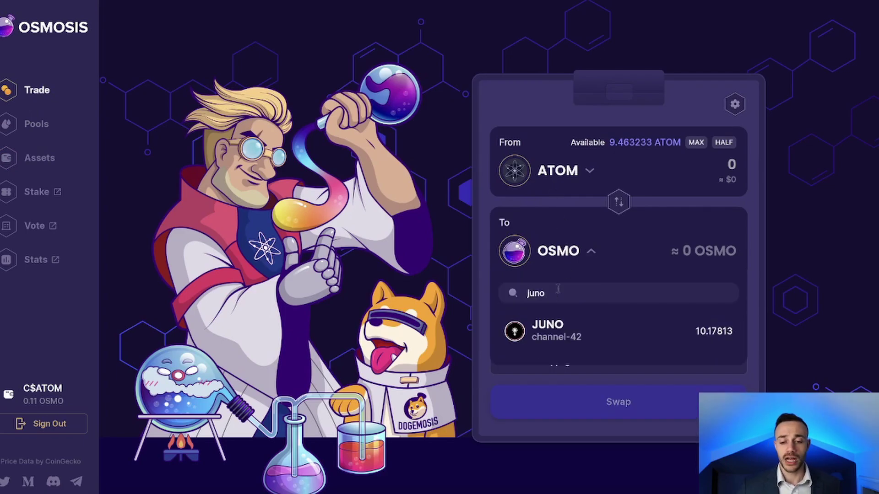
{"action": "left_click", "coordinate": [568, 326]}
{"action": "left_click", "coordinate": [725, 169]}
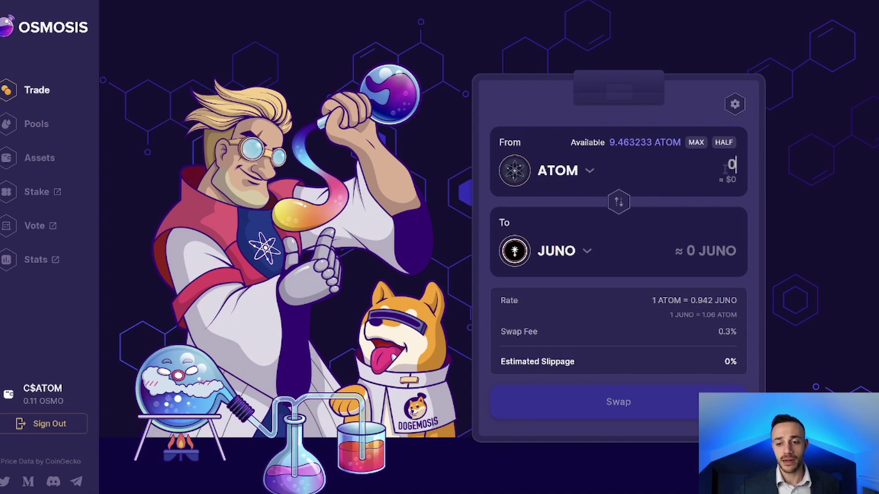
{"action": "type", "text": "5"}
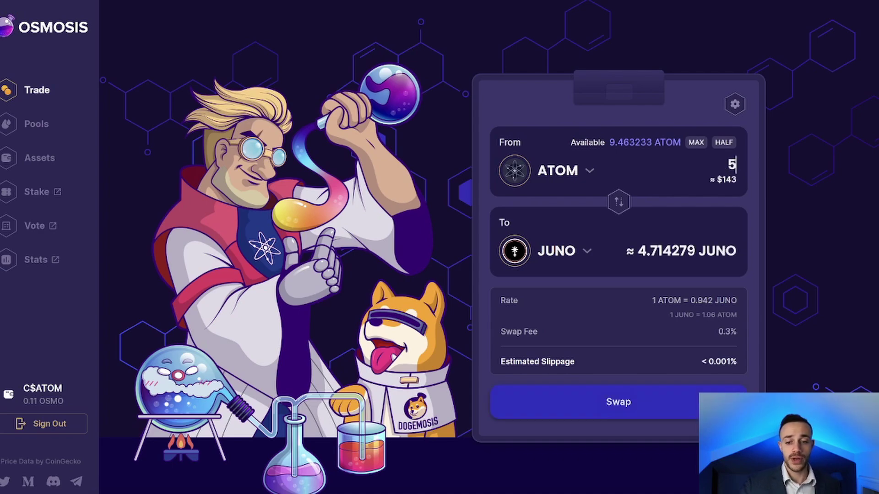
{"action": "left_click", "coordinate": [633, 405]}
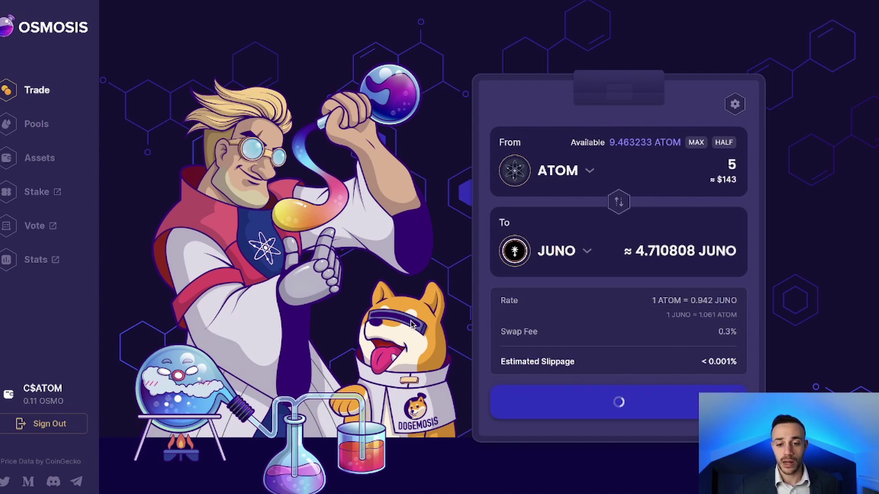
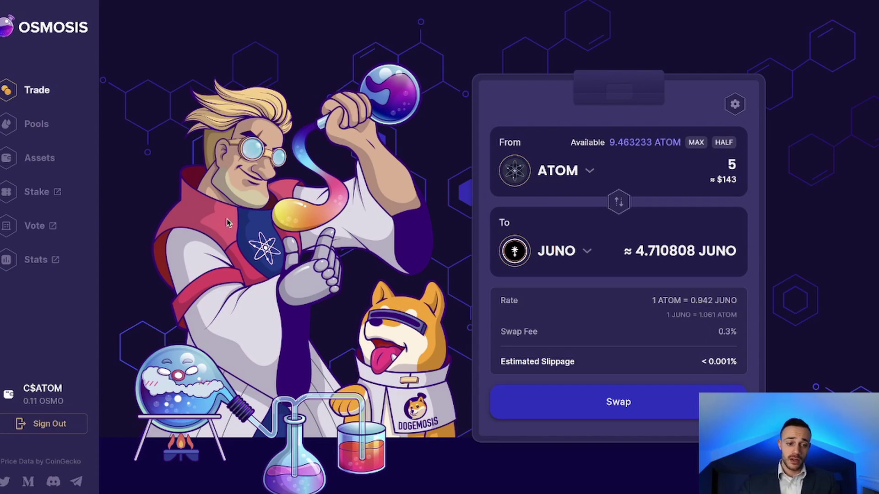
- Withdraw the maximum JUNO balance of 10.17813 from the Osmosis assets to the Juno wallet and approve the transaction
{"action": "left_click", "coordinate": [30, 157]}
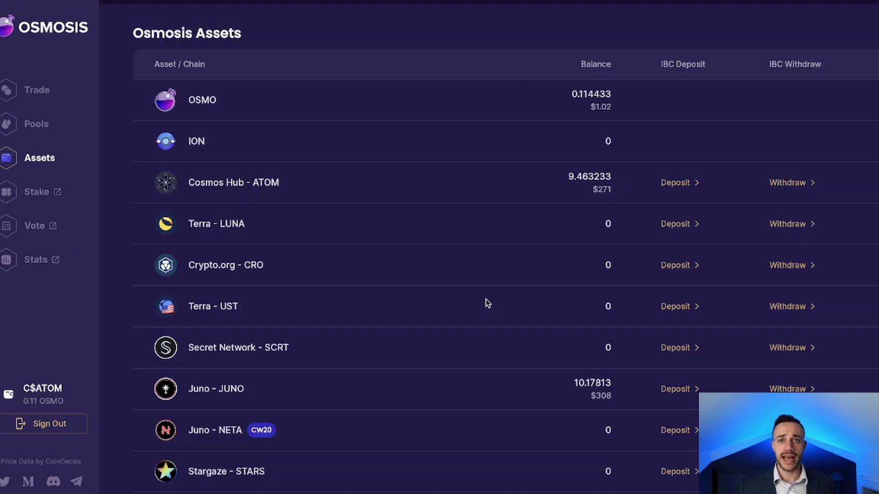
{"action": "scroll", "coordinate": [432, 316], "scroll_direction": "down", "scroll_amount": 1}
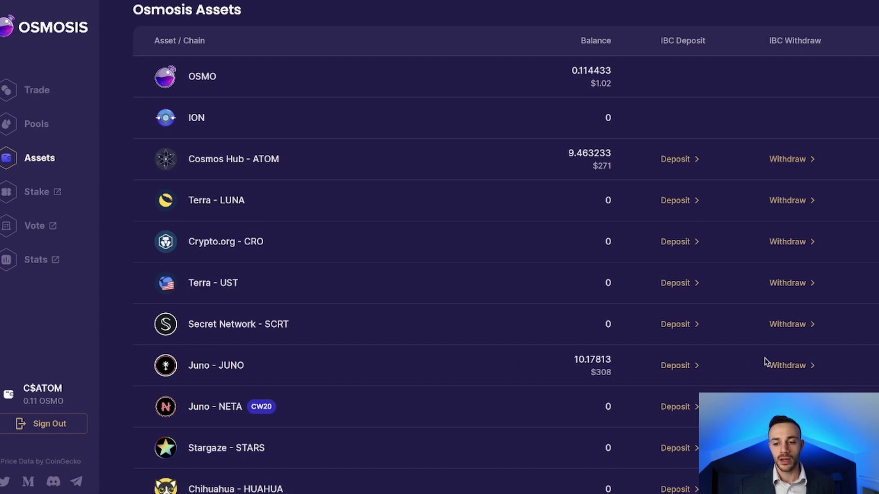
{"action": "left_click", "coordinate": [788, 366]}
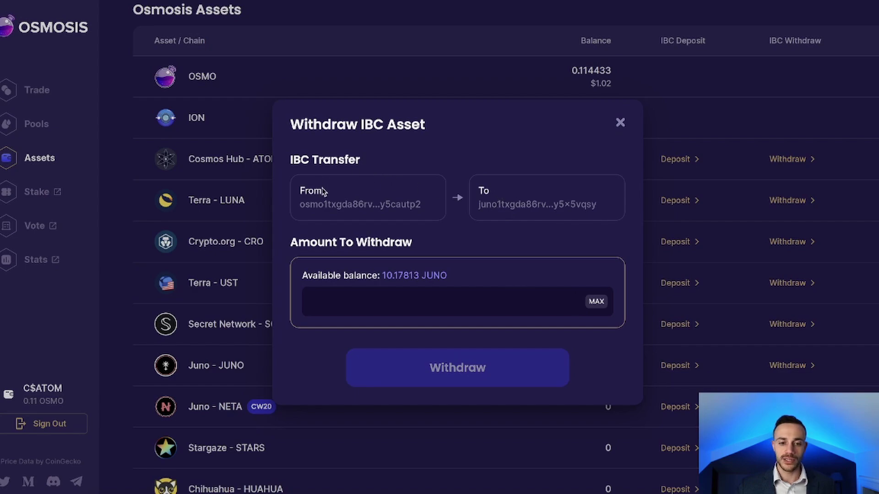
{"action": "left_click", "coordinate": [596, 304]}
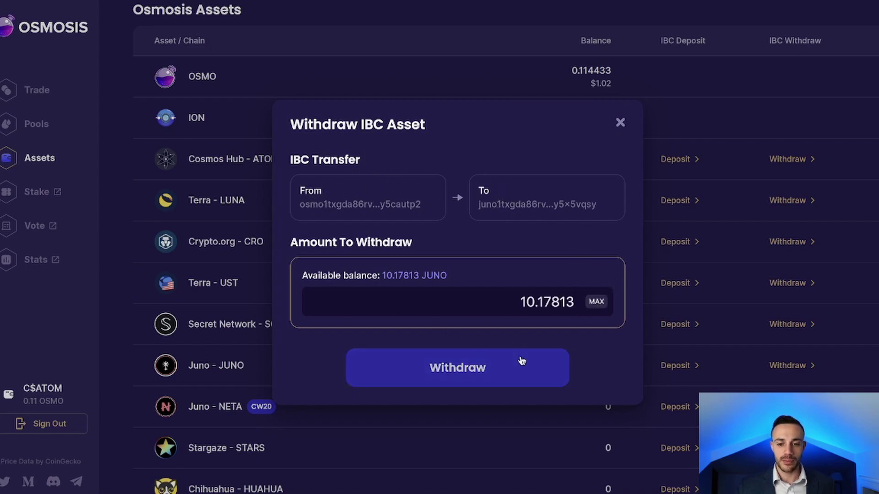
{"action": "left_click", "coordinate": [470, 364]}
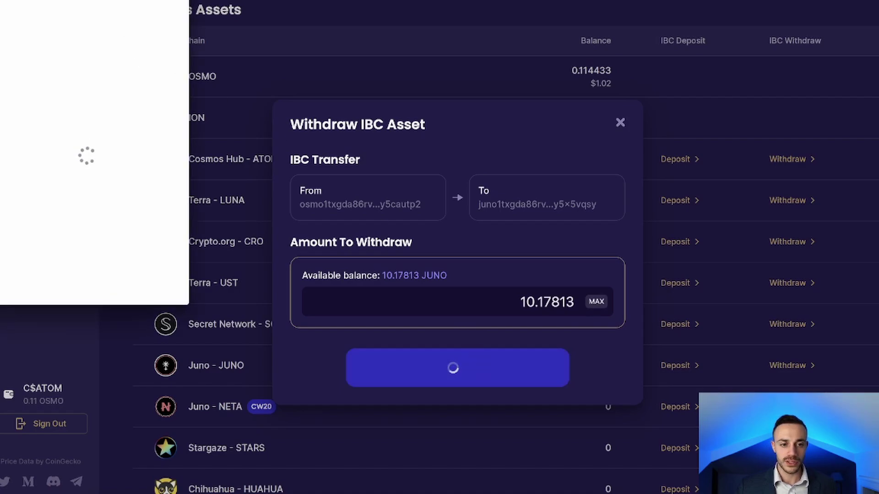
{"action": "left_click_drag", "start_coordinate": [119, 4], "coordinate": [312, 21]}
{"action": "left_click", "coordinate": [384, 332]}
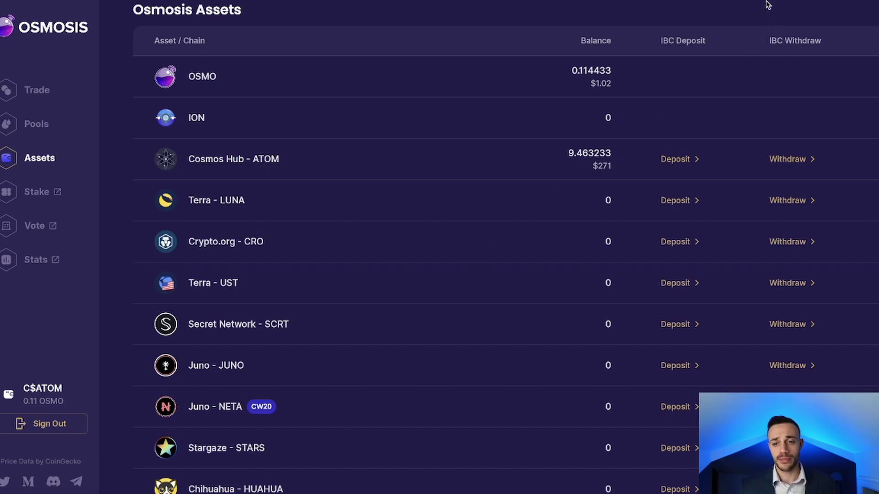
- Switch to Junoswap and look through the tokens available for IBC transfer
{"action": "left_click", "coordinate": [629, 2]}
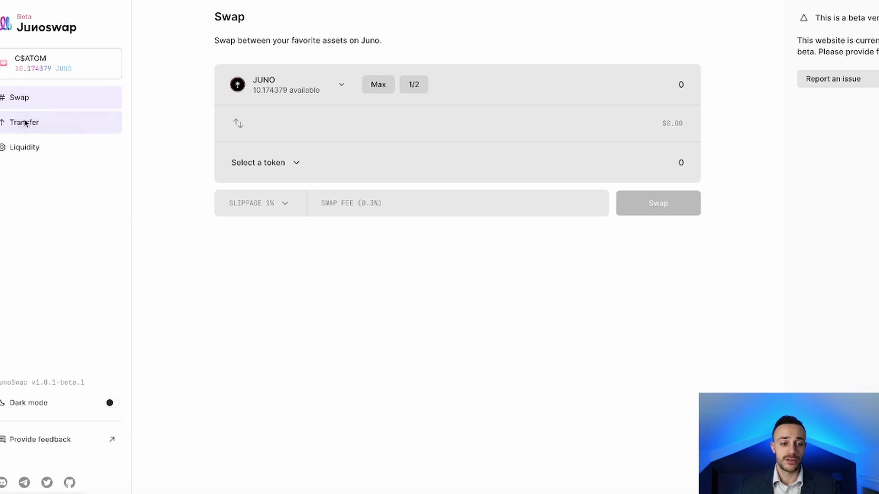
{"action": "left_click", "coordinate": [45, 125]}
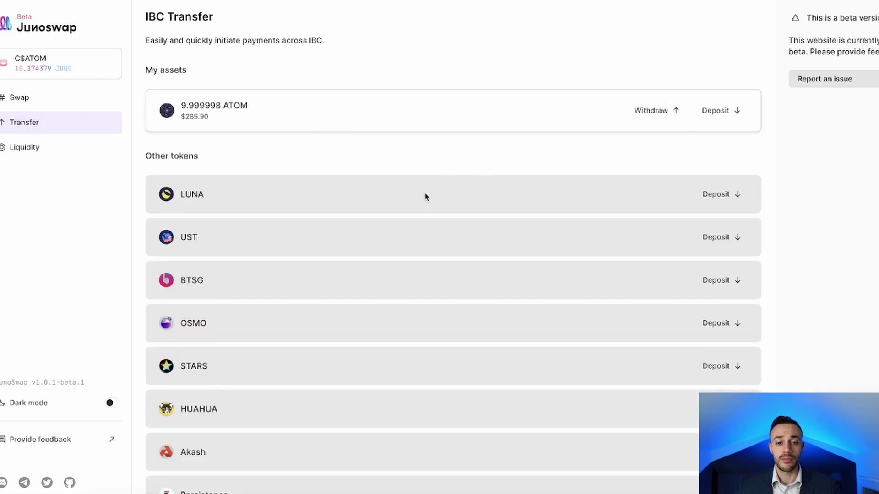
{"action": "scroll", "coordinate": [424, 193], "scroll_direction": "down", "scroll_amount": 5}
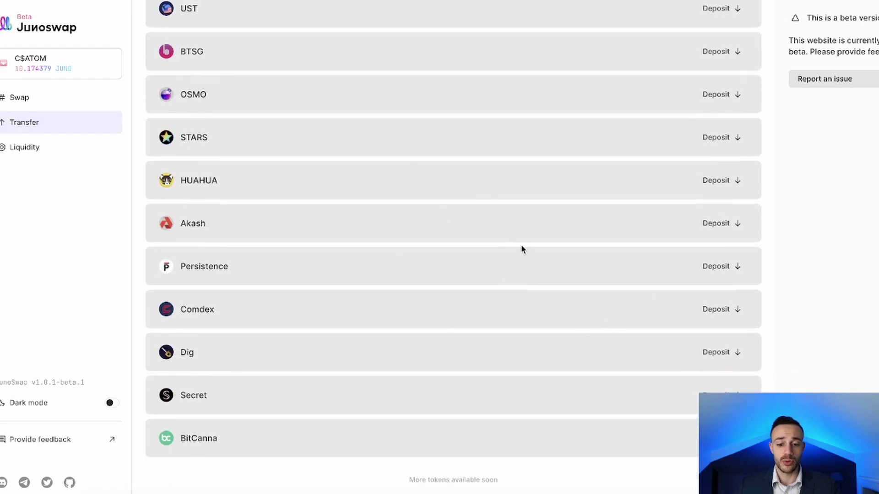
{"action": "scroll", "coordinate": [519, 249], "scroll_direction": "up", "scroll_amount": 5}
- Prepare a 2 ATOM deposit from the Keplr wallet to Junoswap, reject the transaction and close the deposit form
{"action": "left_click", "coordinate": [719, 110]}
{"action": "left_click", "coordinate": [515, 208]}
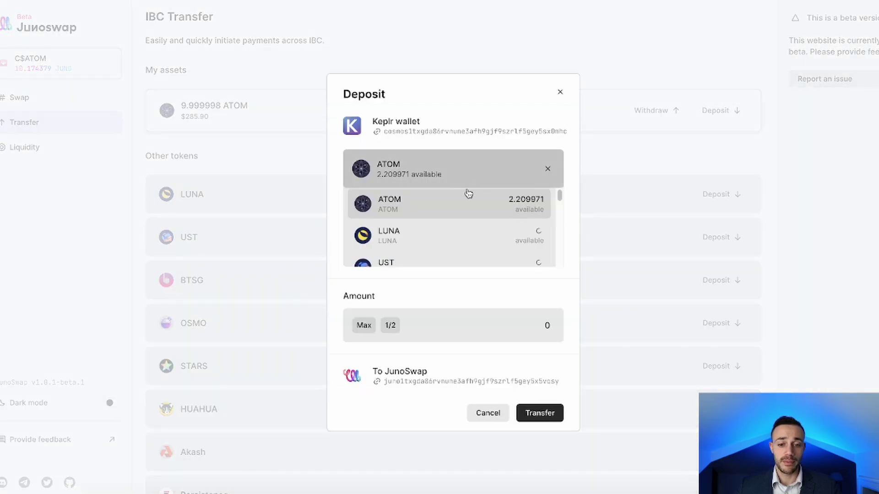
{"action": "left_click", "coordinate": [502, 215]}
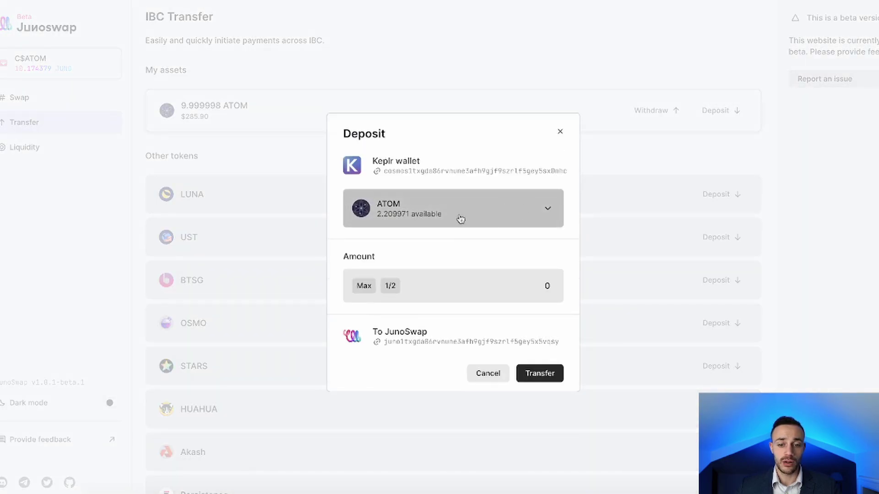
{"action": "left_click", "coordinate": [506, 288]}
{"action": "type", "text": "2"}
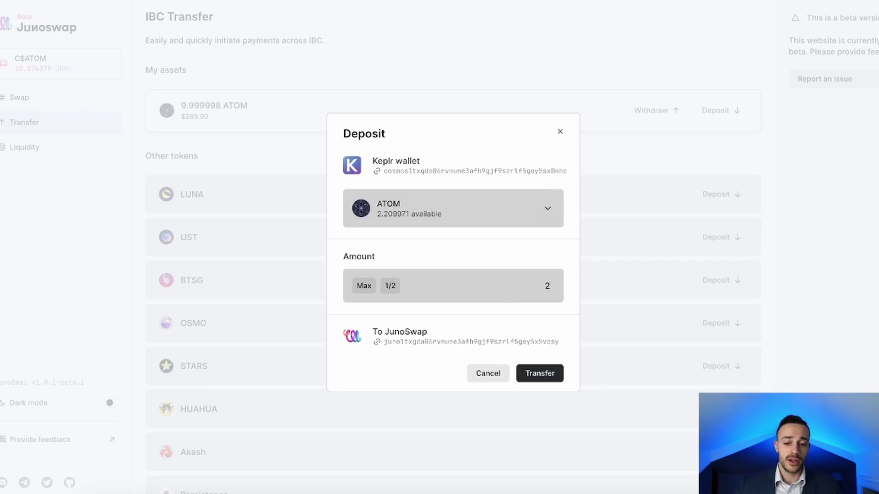
{"action": "left_click", "coordinate": [537, 372]}
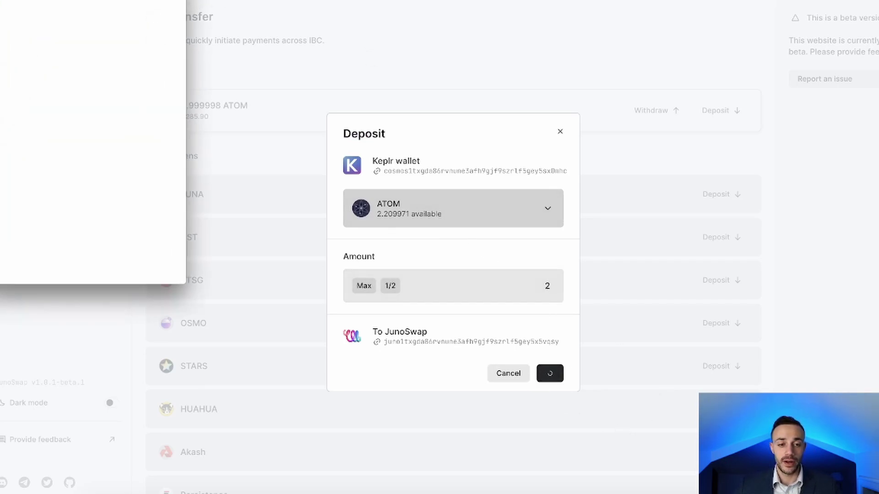
{"action": "left_click", "coordinate": [389, 359]}
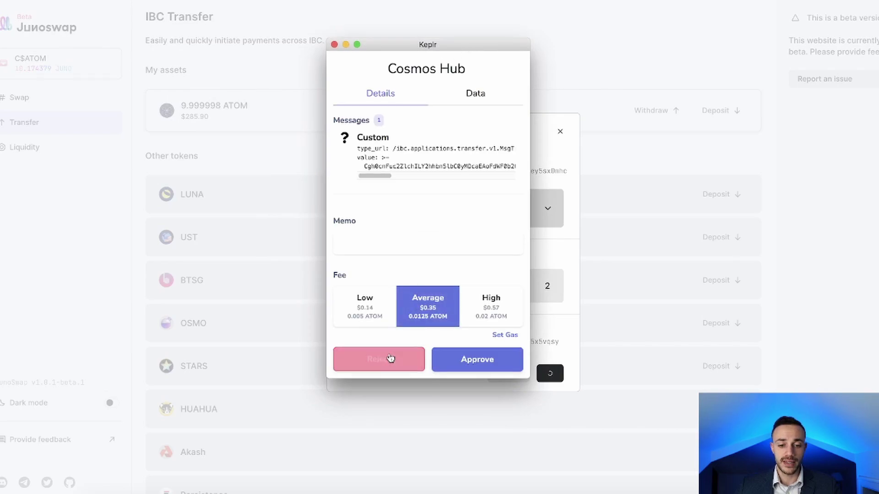
{"action": "left_click", "coordinate": [560, 132]}
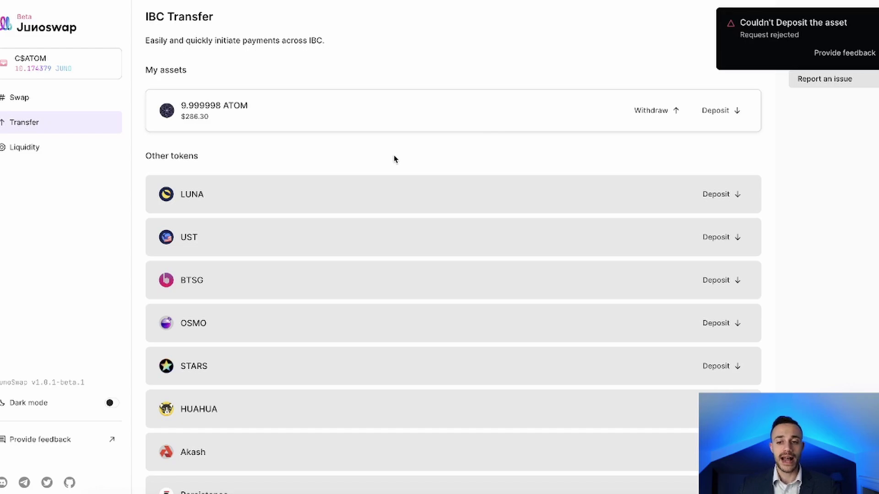
- Look through the Junoswap liquidity pools and open the JUNO-ATOM pool
{"action": "left_click", "coordinate": [37, 157]}
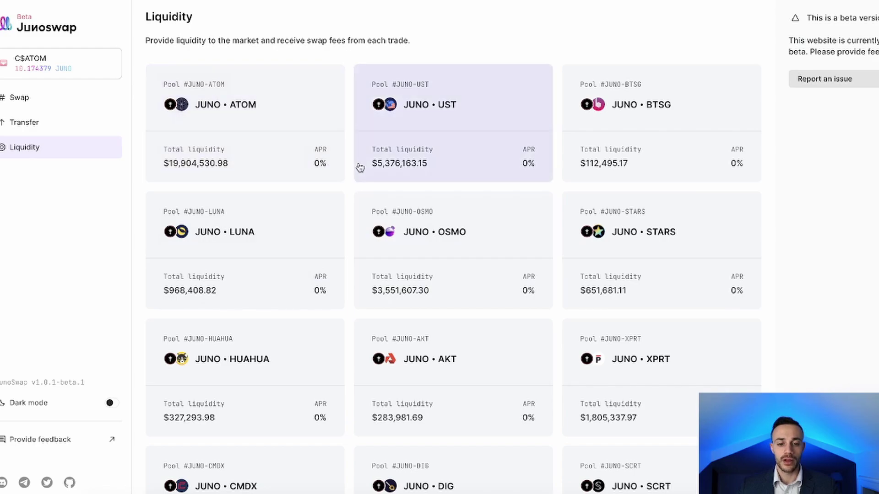
{"action": "scroll", "coordinate": [361, 168], "scroll_direction": "down", "scroll_amount": 6}
{"action": "scroll", "coordinate": [518, 262], "scroll_direction": "down", "scroll_amount": 1}
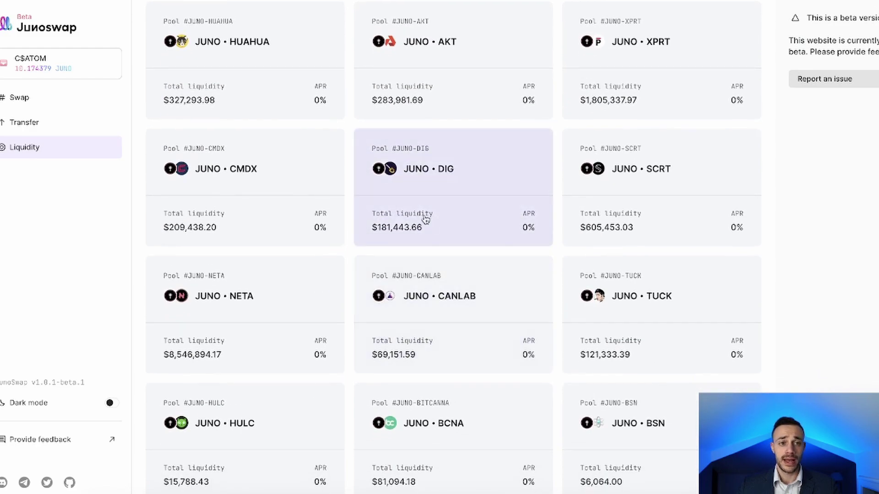
{"action": "scroll", "coordinate": [414, 249], "scroll_direction": "up", "scroll_amount": 7}
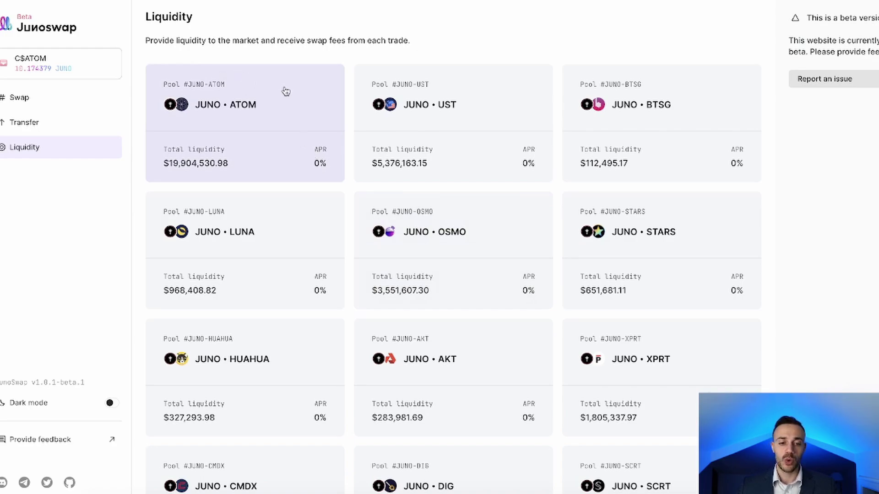
{"action": "left_click", "coordinate": [290, 114]}
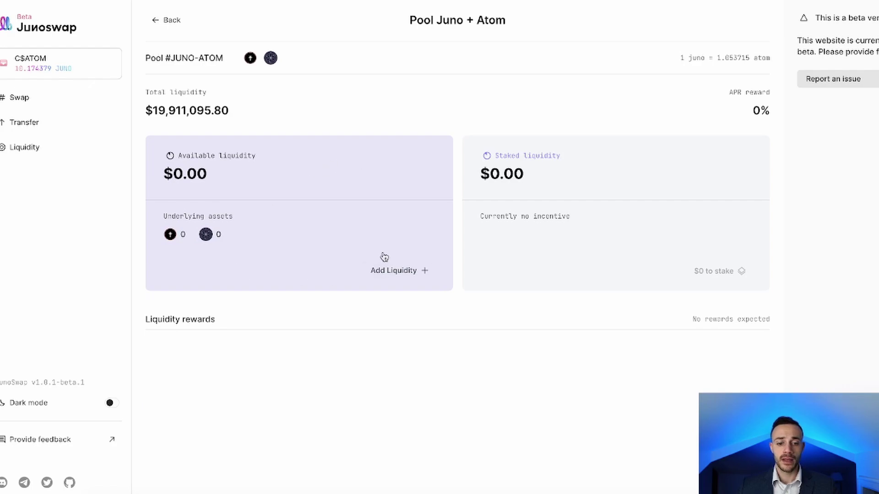
- Add the maximum liquidity of 9.36711 JUNO and 9.999998 ATOM to the pool and approve the transaction with the average fee
{"action": "left_click", "coordinate": [407, 273]}
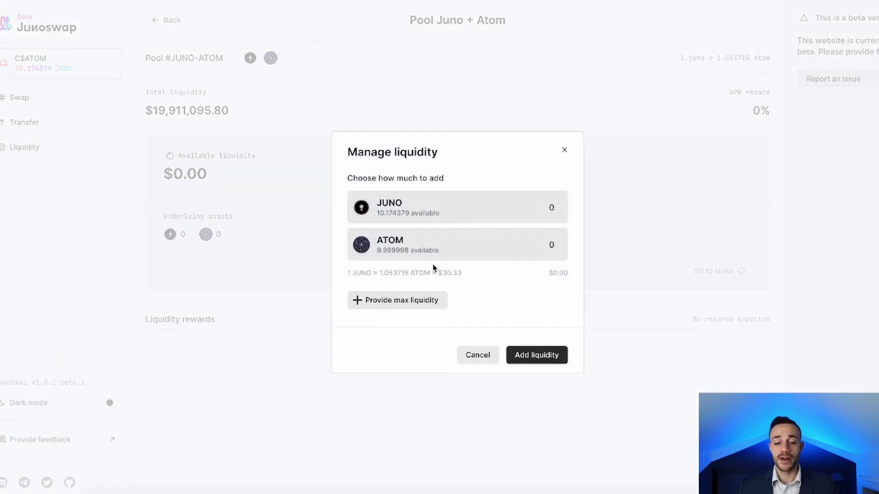
{"action": "left_click", "coordinate": [412, 303]}
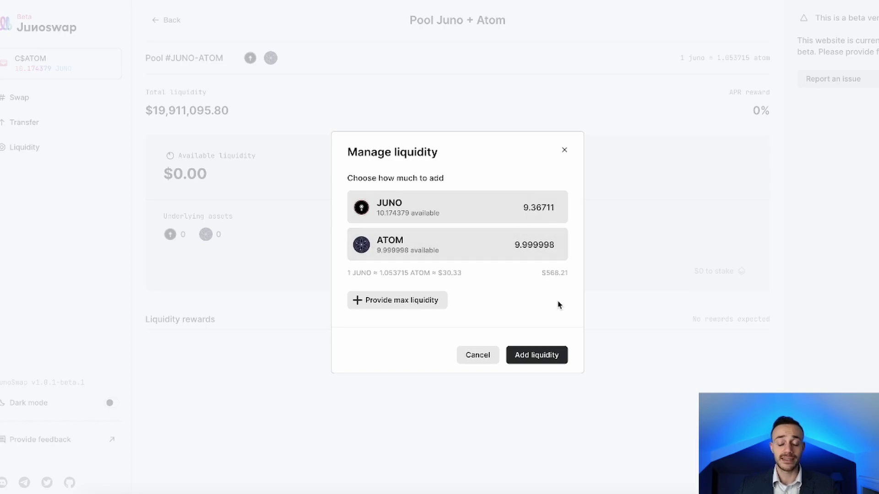
{"action": "left_click", "coordinate": [533, 355]}
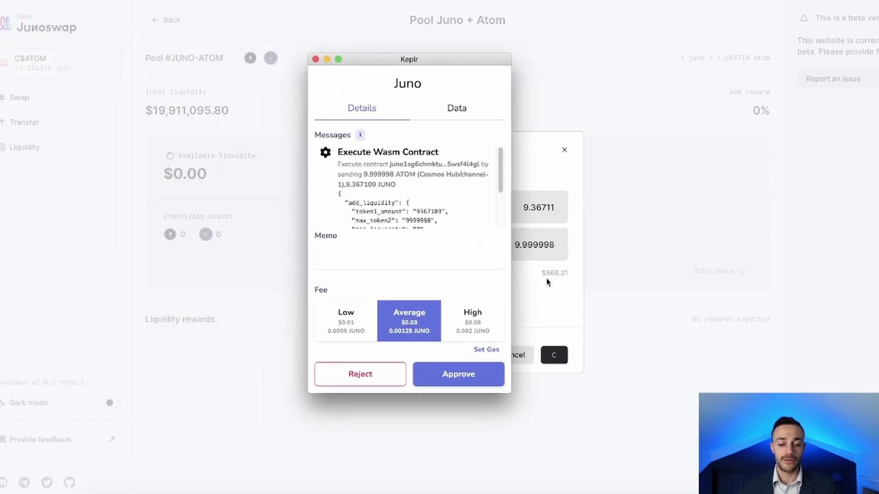
{"action": "left_click", "coordinate": [476, 374]}
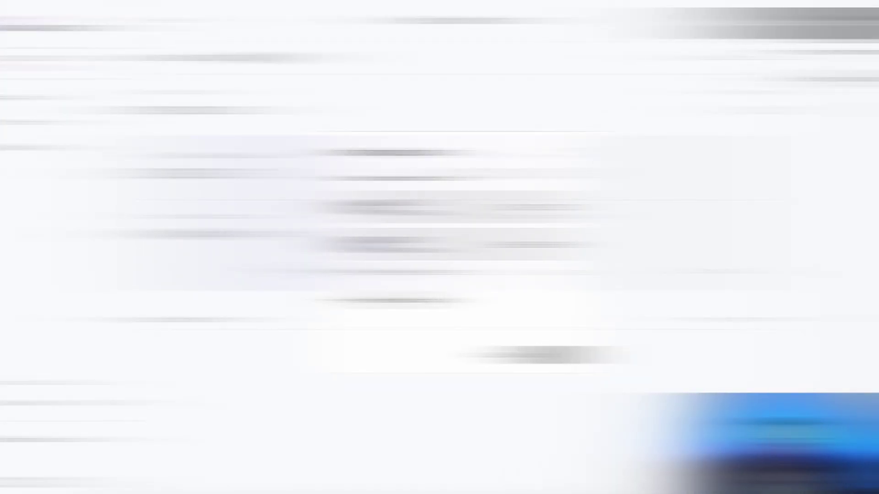